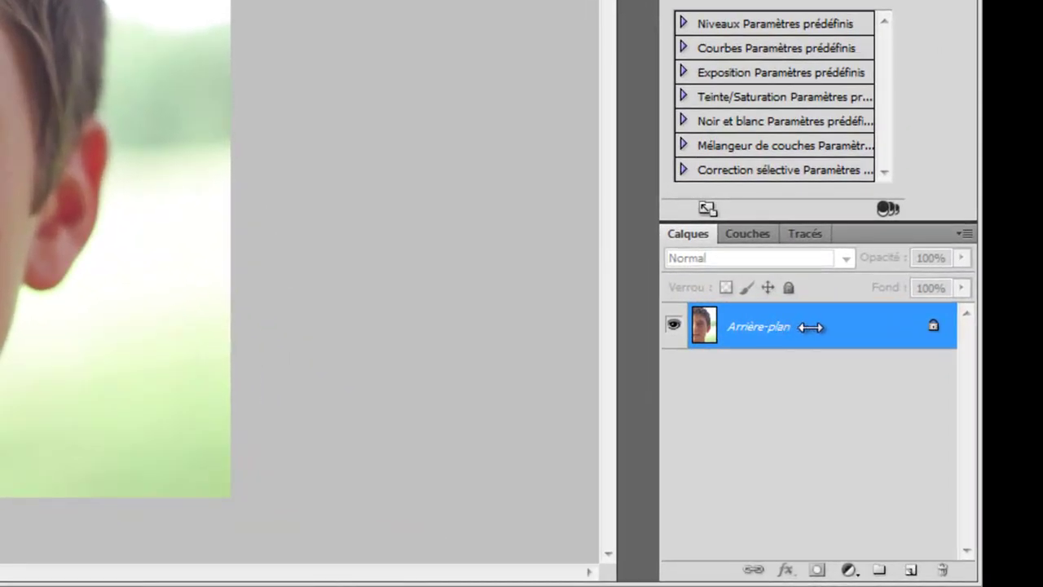
Convert the Arrière-plan background into the regular layer Calque 0 and duplicate it as Calque 0 copie
double_click(815, 336)
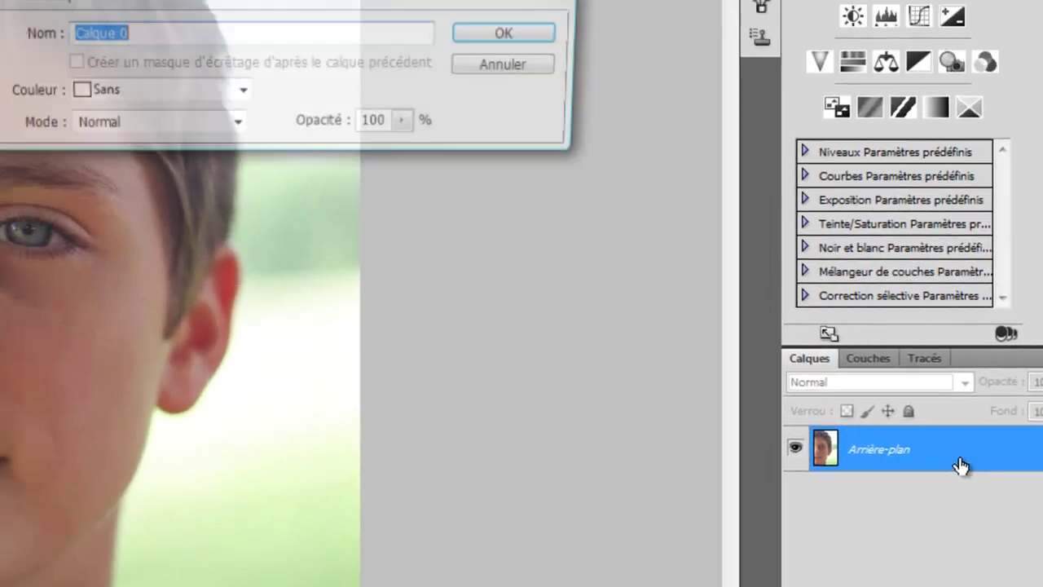
left_click(504, 32)
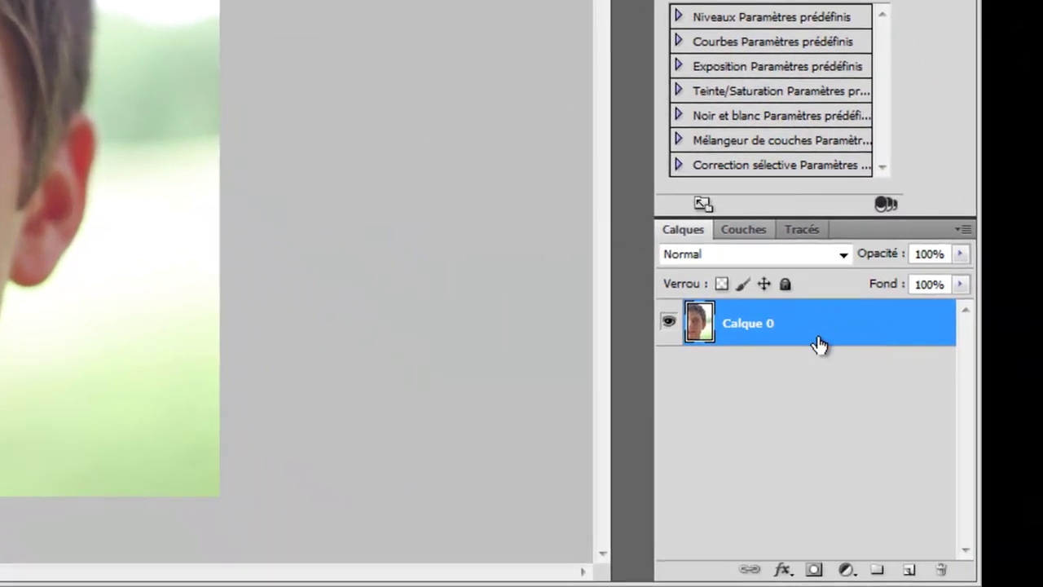
left_click_drag(813, 336, 907, 569)
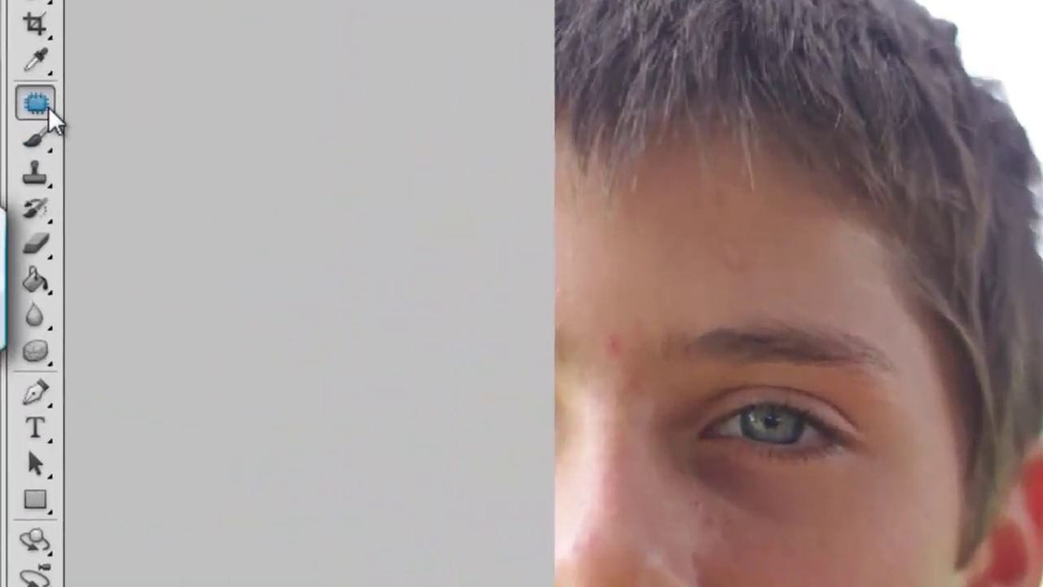
Remove the small mark on the forehead above the eyebrow with the Patch tool, sampling clean skin beside it
left_click_drag(51, 165, 119, 161)
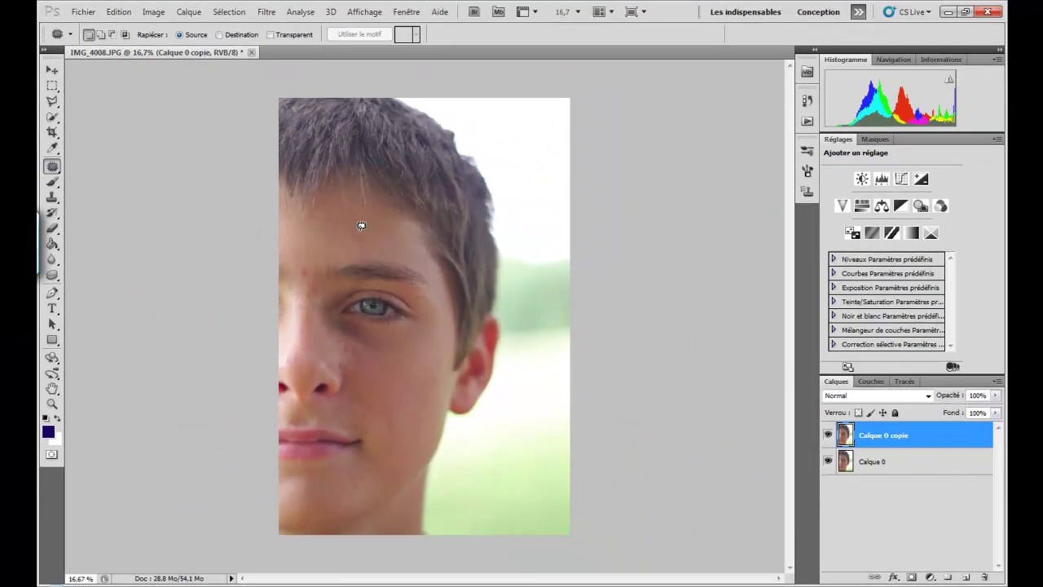
key("ctrl+plus")
key("ctrl+plus")
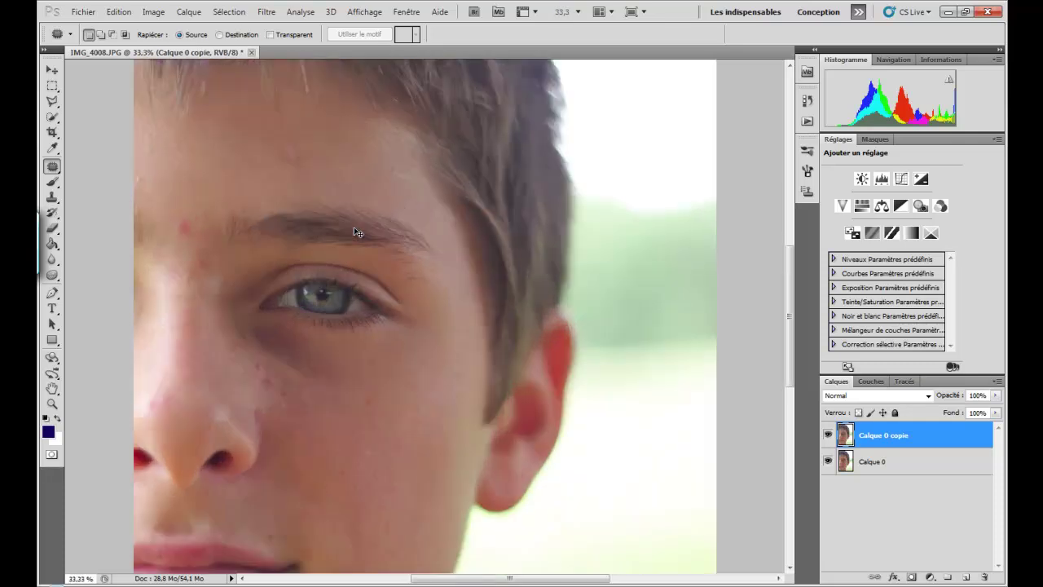
scroll(244, 214, "up", 2)
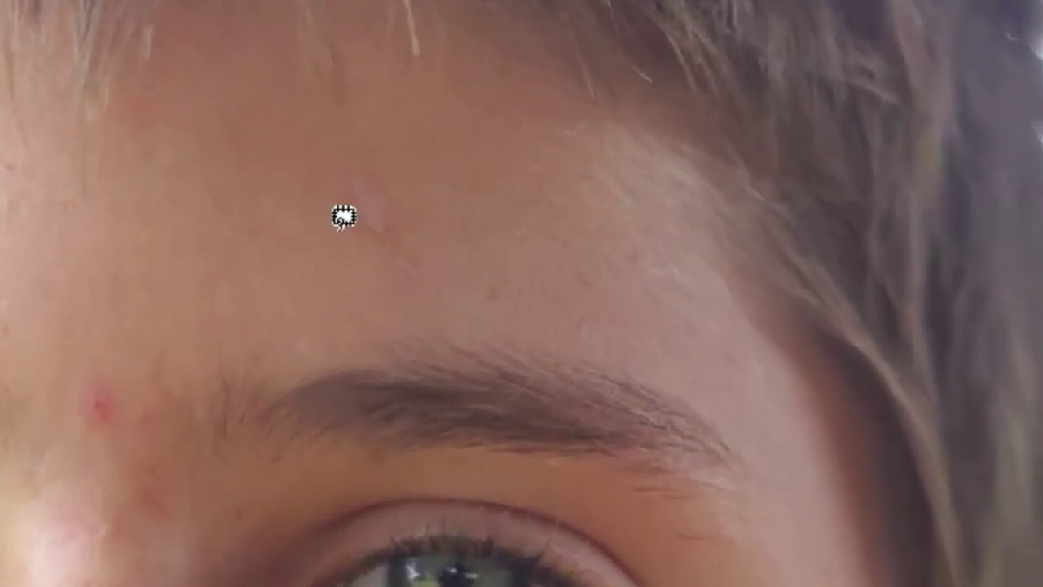
mouse_move(333, 215)
left_mouse_down()
mouse_move(340, 156)
mouse_move(447, 175)
mouse_move(419, 186)
mouse_move(403, 233)
mouse_move(356, 246)
mouse_move(328, 223)
mouse_move(331, 203)
left_mouse_up()
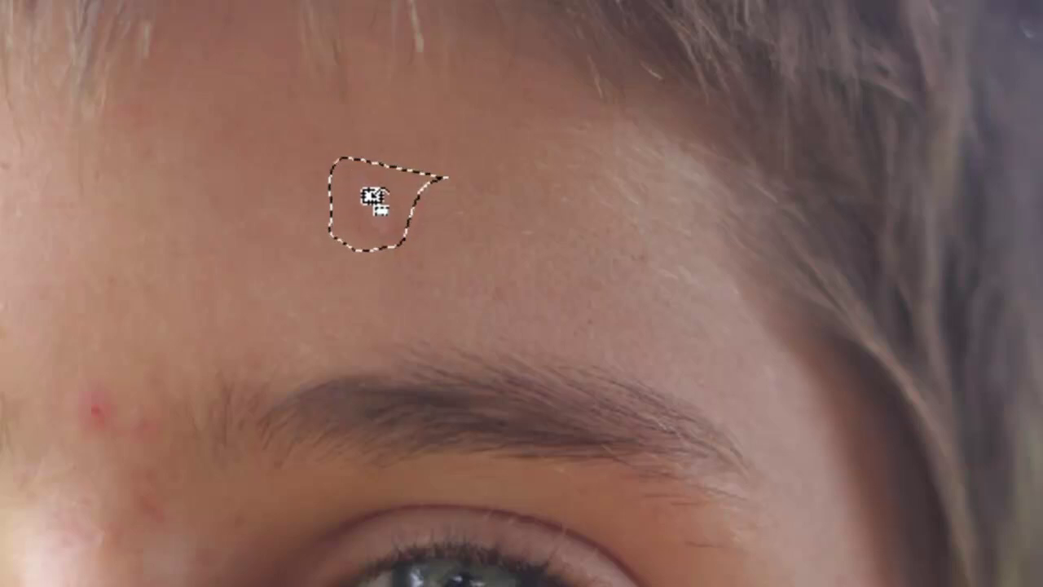
left_click_drag(370, 206, 479, 246)
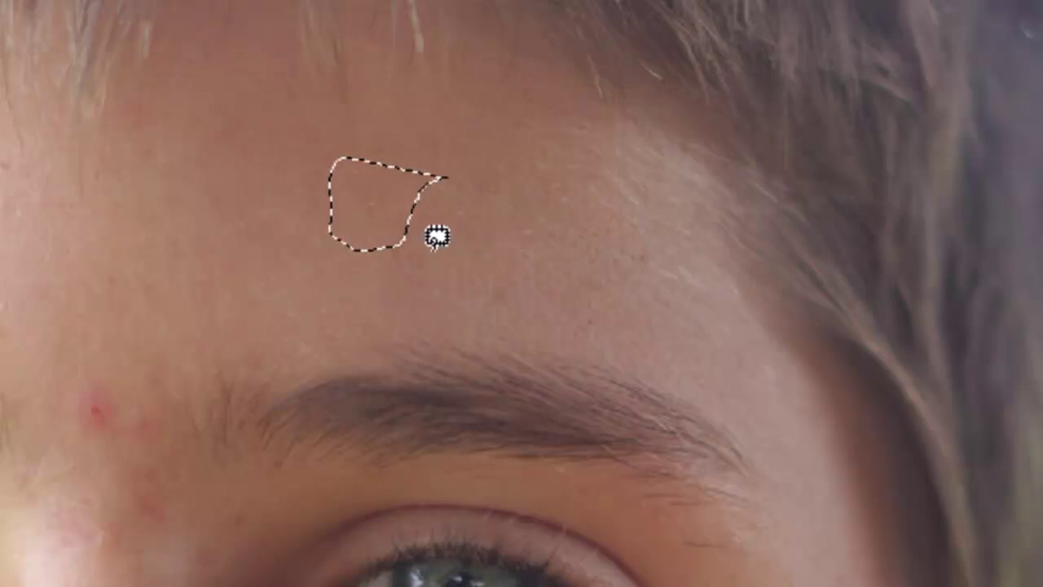
key("ctrl+d")
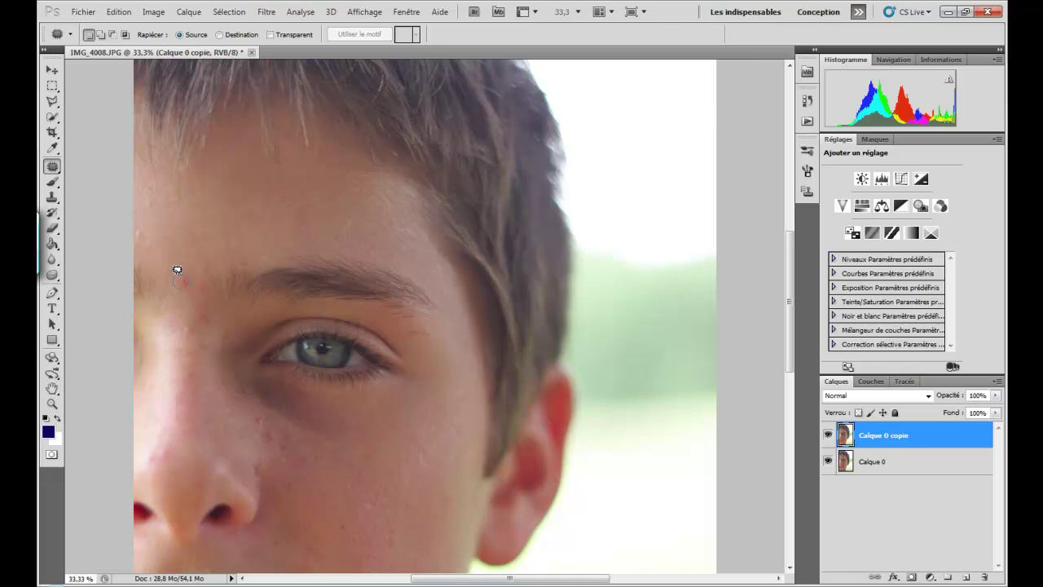
Patch the red spots between the eyebrows and along the bridge of the nose with nearby clean skin
left_click_drag(177, 269, 190, 259)
key("ctrl+d")
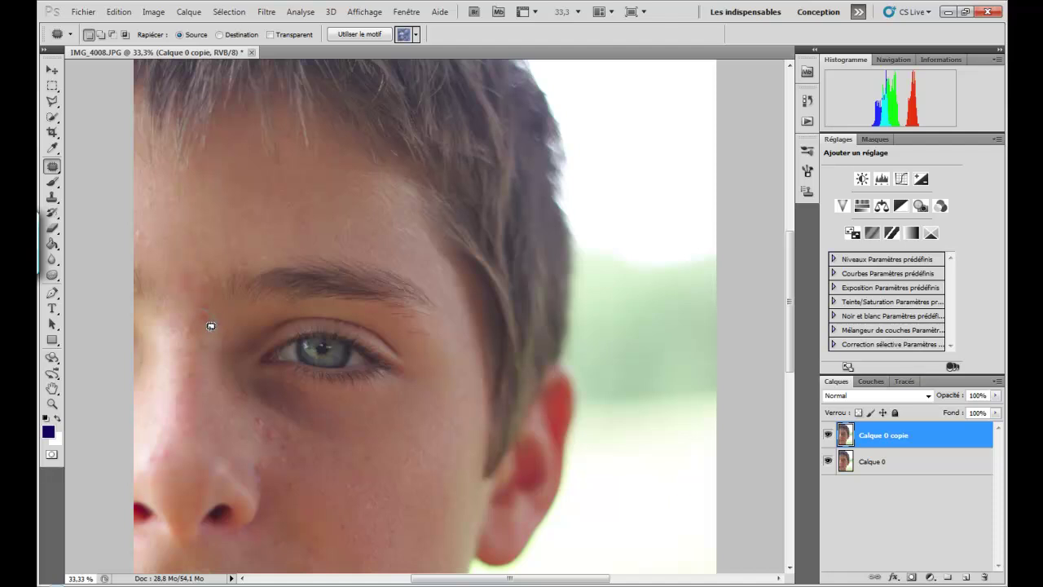
mouse_move(201, 305)
left_mouse_down()
mouse_move(210, 321)
mouse_move(202, 352)
mouse_move(243, 313)
left_mouse_up()
key("ctrl+d")
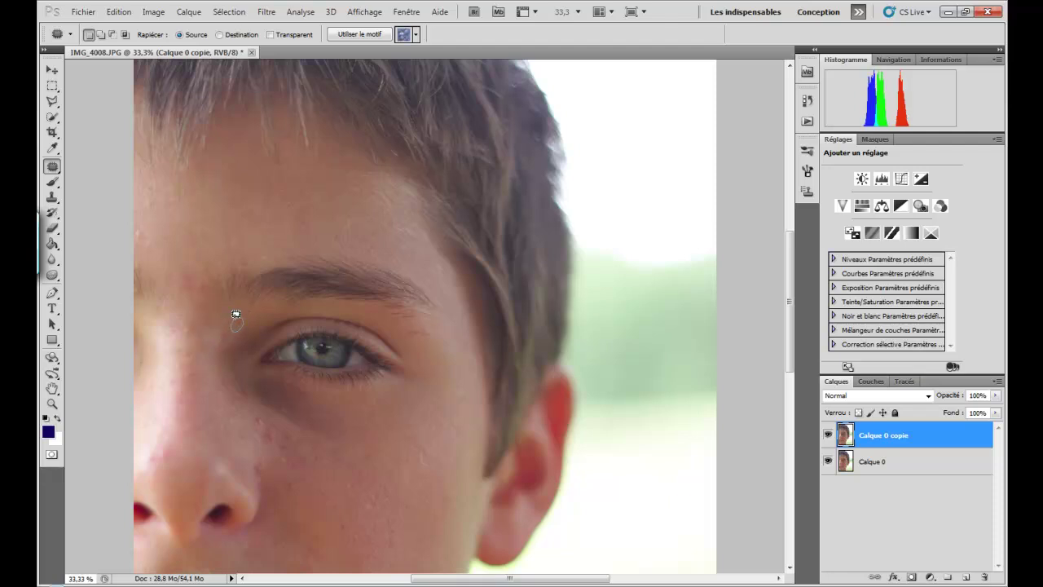
left_click_drag(219, 334, 192, 321)
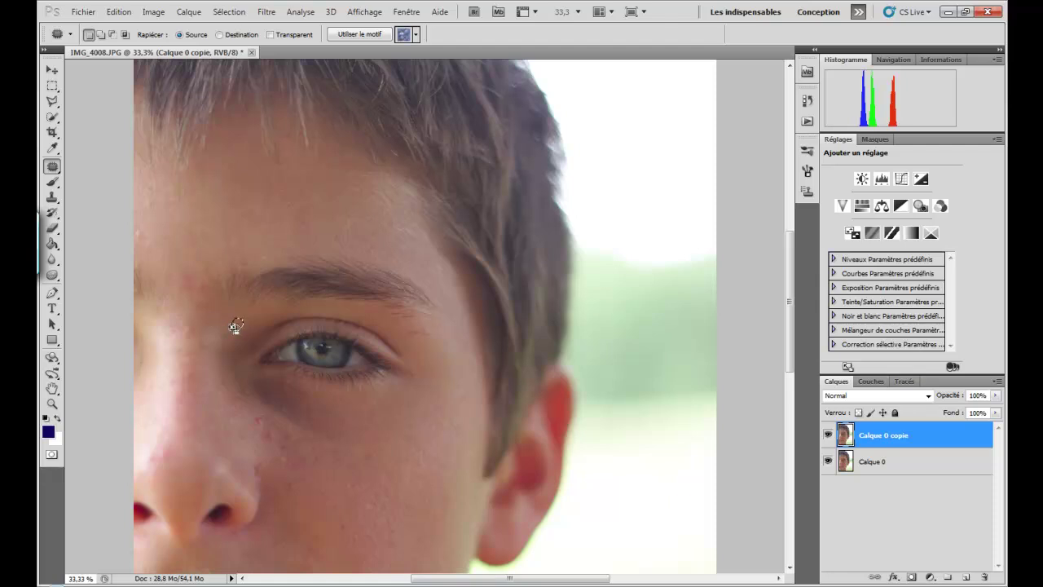
key("ctrl+d")
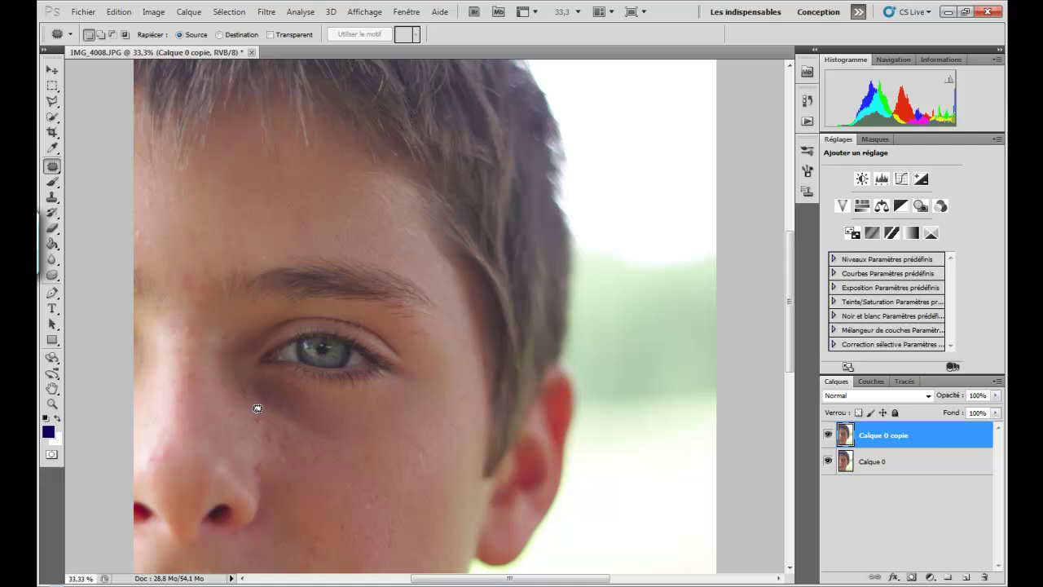
Patch the blemishes below the inner corner of the eye, beside the nose, using clean cheek skin
mouse_move(257, 408)
left_mouse_down()
mouse_move(269, 412)
mouse_move(256, 426)
mouse_move(255, 413)
mouse_move(269, 431)
mouse_move(344, 420)
left_mouse_up()
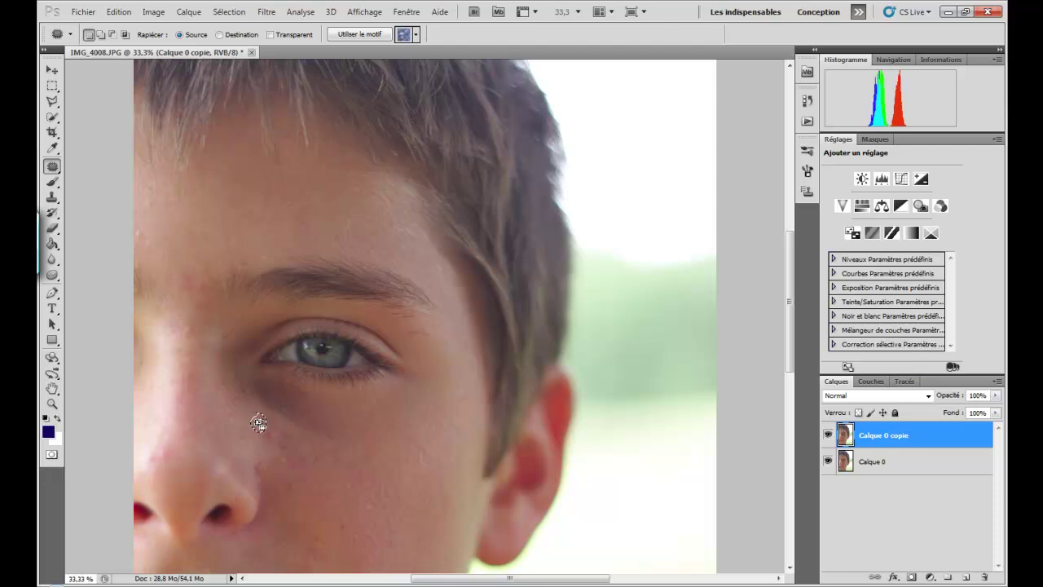
key("ctrl+d")
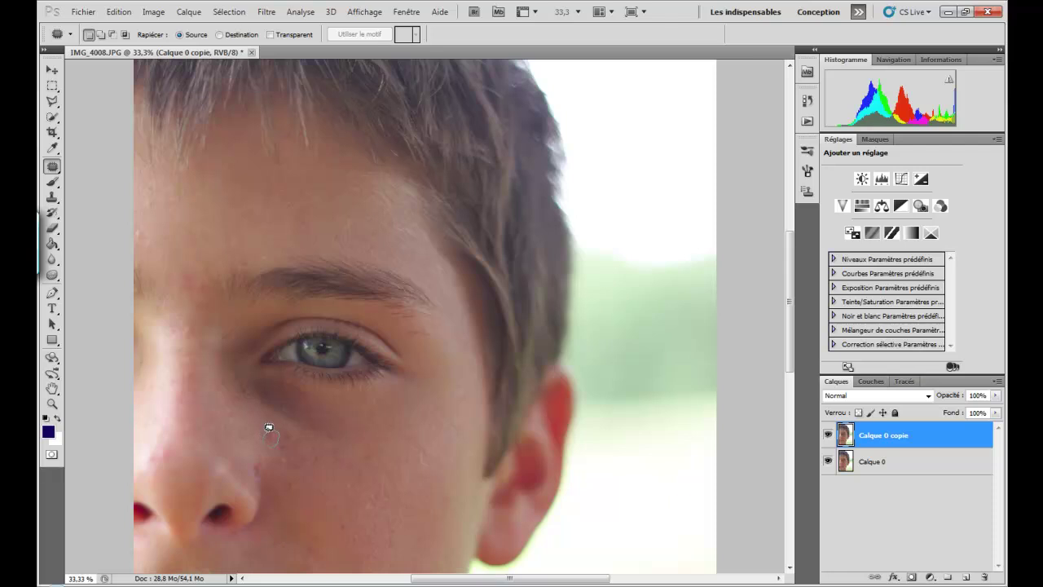
left_click_drag(270, 426, 316, 446)
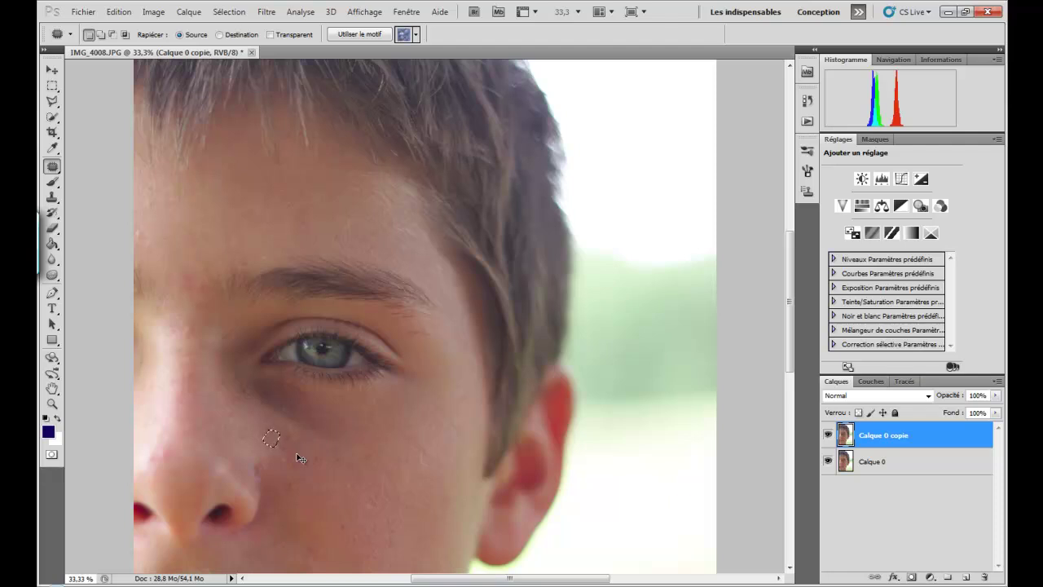
key("ctrl+d")
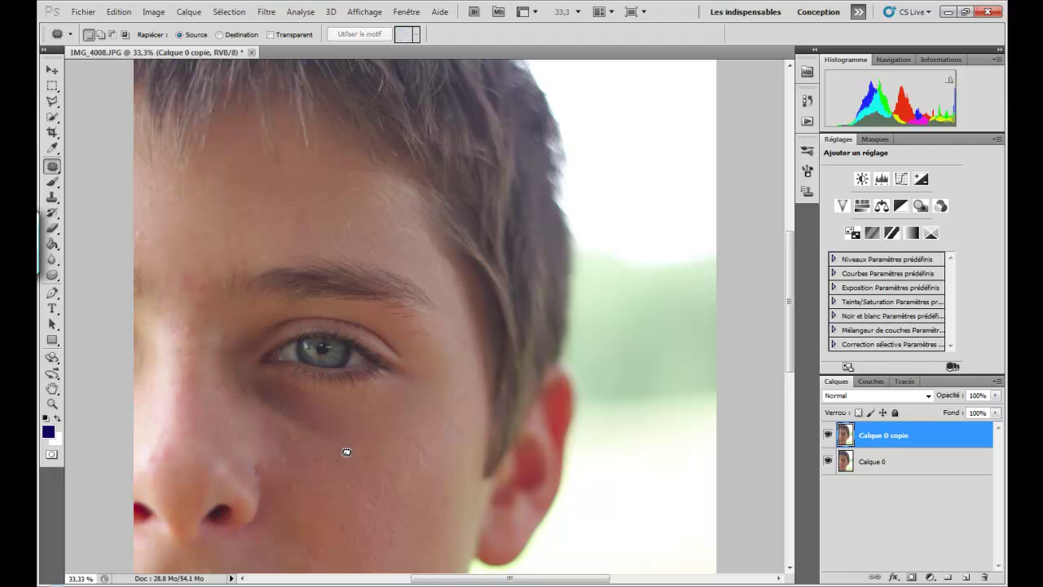
Patch the spot on the forehead at the photo's edge and the remaining redness between the eyebrows
scroll(346, 451, "down", 3)
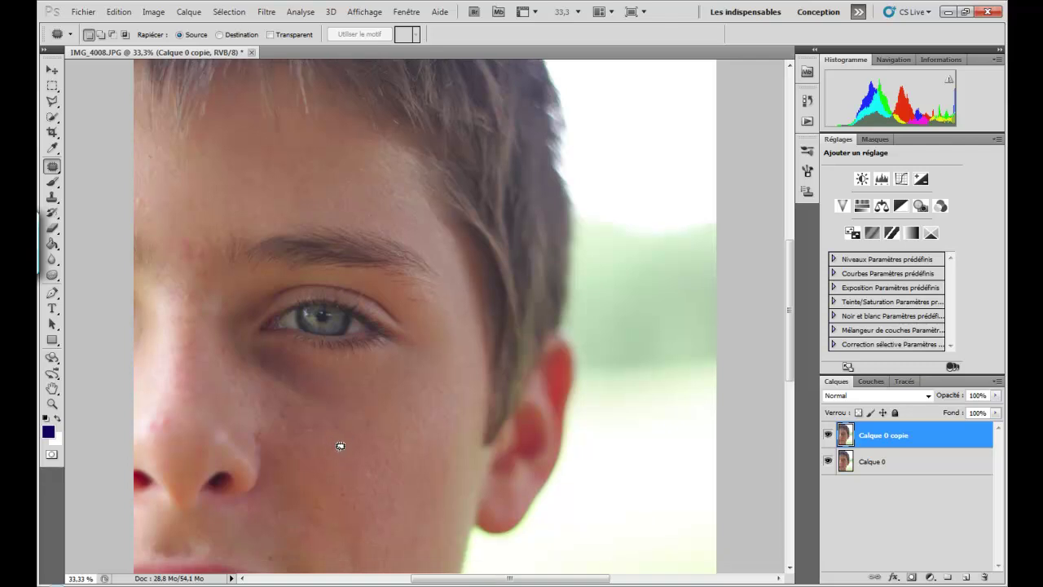
scroll(280, 437, "up", 6)
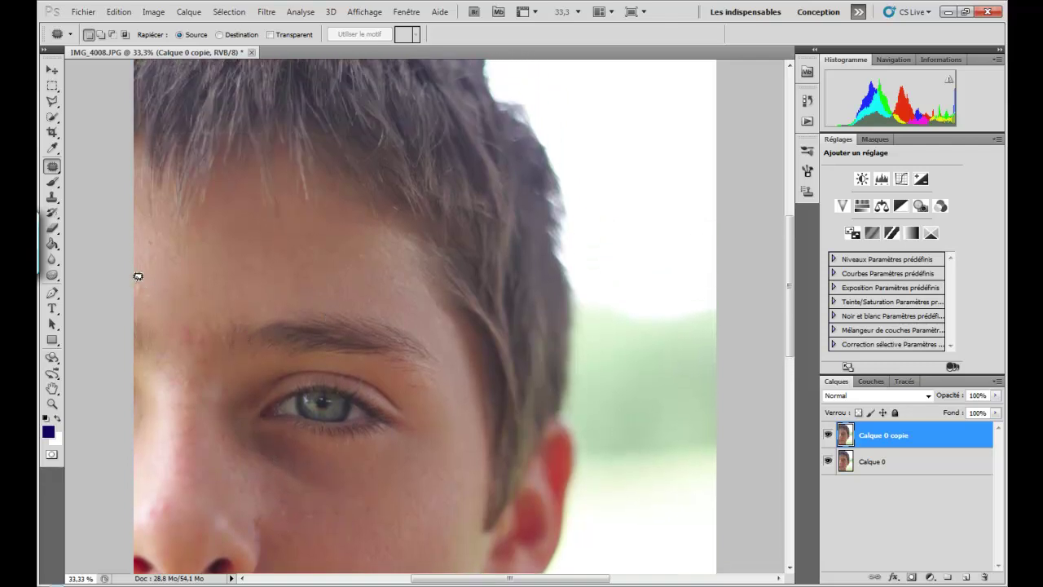
mouse_move(141, 272)
left_mouse_down()
mouse_move(140, 291)
mouse_move(141, 278)
left_mouse_up()
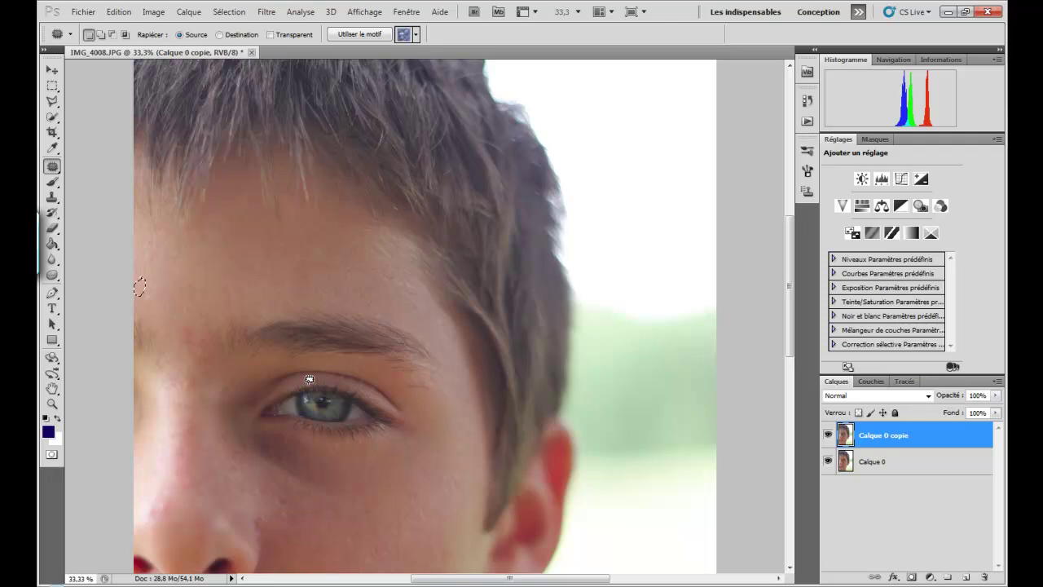
scroll(363, 436, "down", 3)
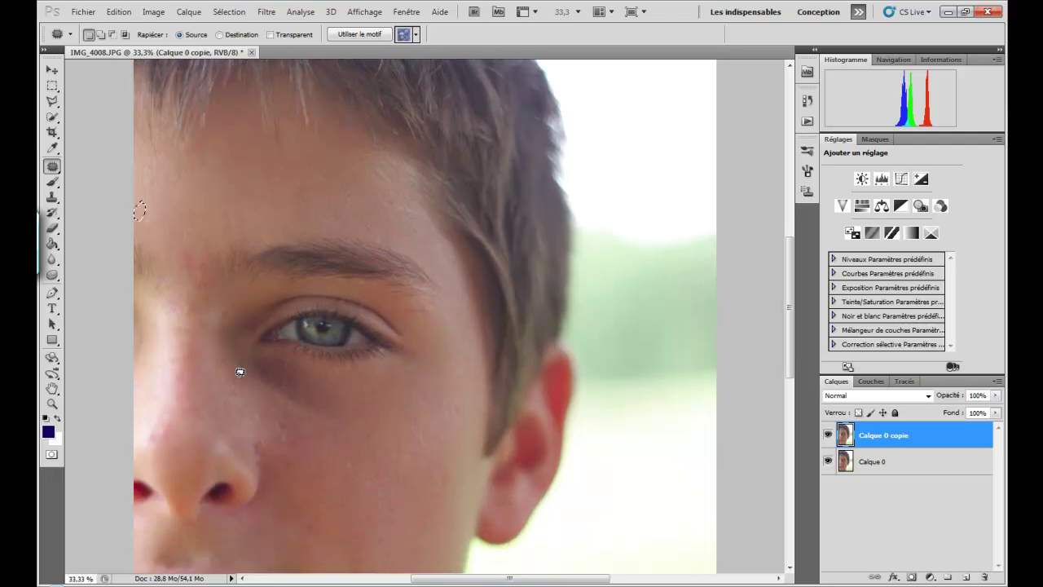
mouse_move(179, 248)
left_mouse_down()
mouse_move(193, 244)
mouse_move(175, 265)
mouse_move(175, 250)
mouse_move(209, 239)
mouse_move(239, 205)
mouse_move(229, 192)
left_mouse_up()
Patch the blemishes below the corner of the mouth and just above the upper lip
scroll(380, 449, "down", 3)
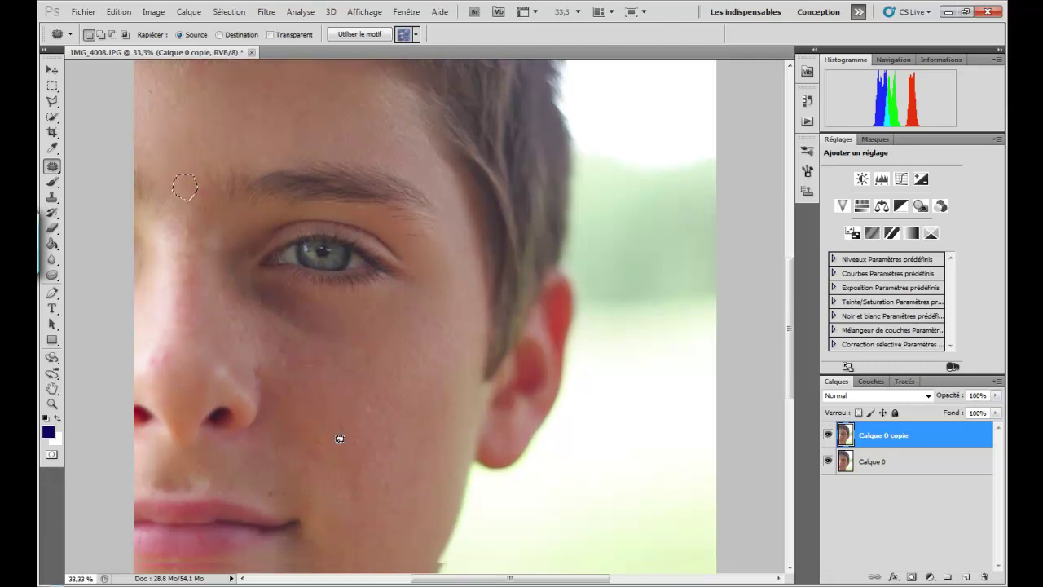
scroll(340, 438, "down", 6)
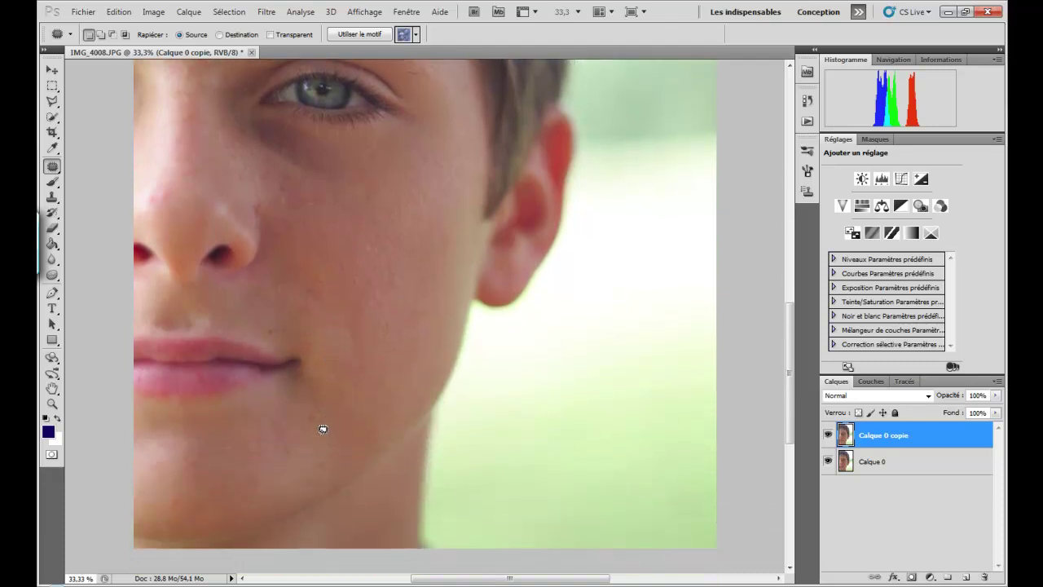
scroll(323, 430, "down", 1)
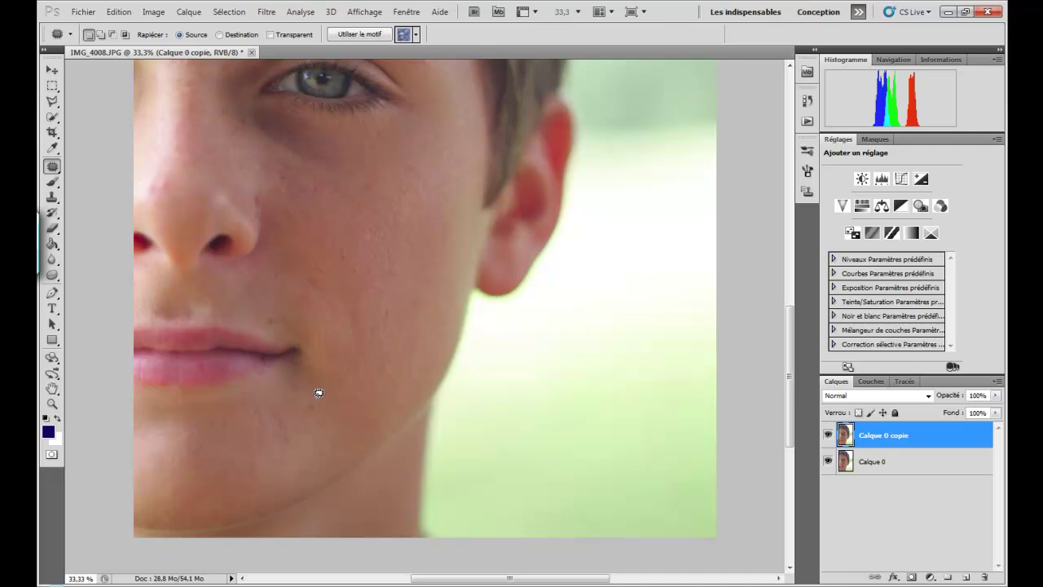
left_click_drag(306, 399, 307, 403)
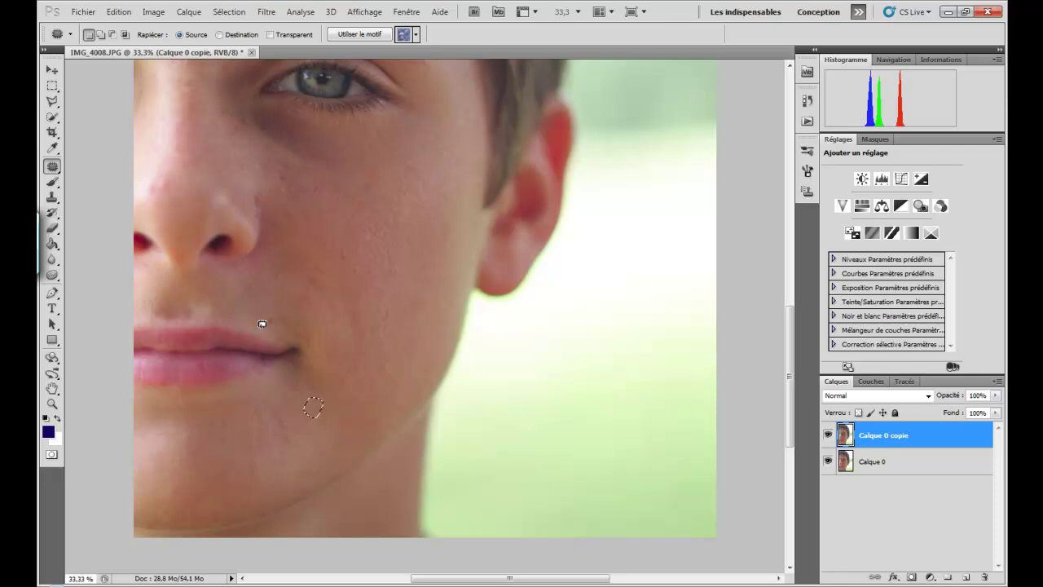
key("ctrl+d")
left_click_drag(265, 314, 329, 326)
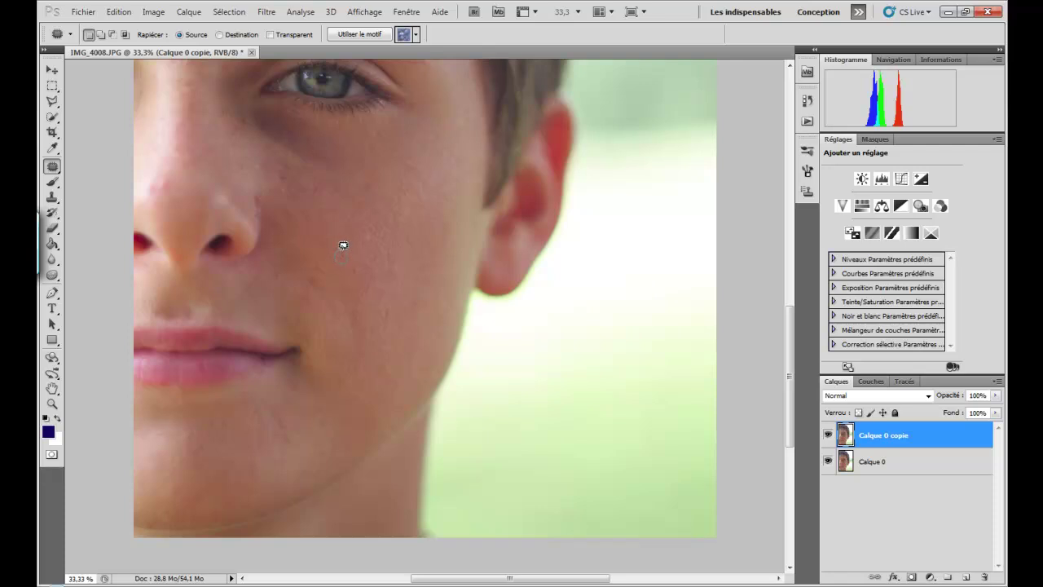
Patch the spot in the middle of the cheek and the remaining mark under the eye
mouse_move(343, 244)
left_mouse_down()
mouse_move(340, 260)
mouse_move(336, 250)
left_mouse_up()
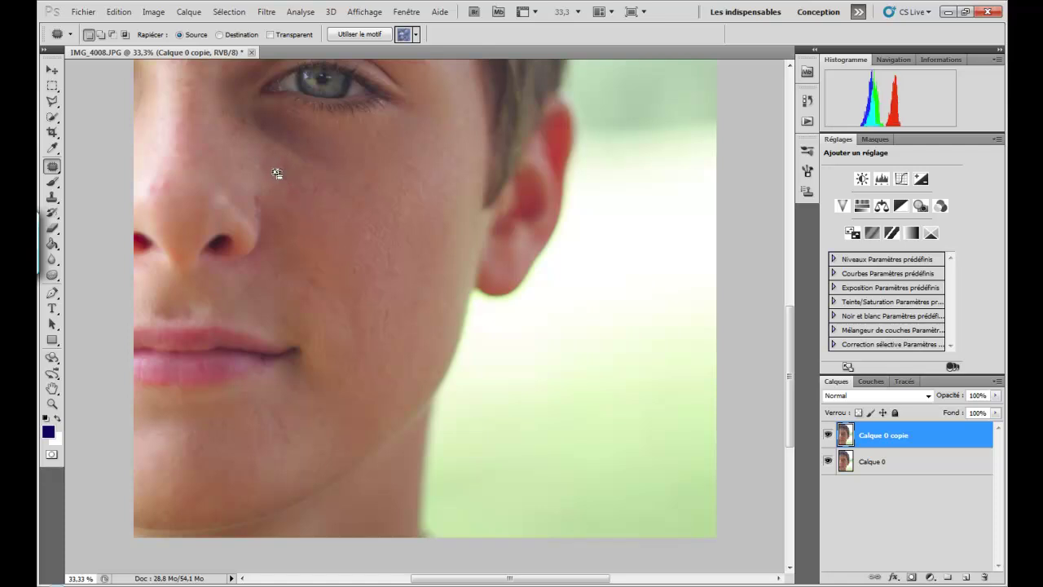
mouse_move(341, 163)
left_mouse_down()
mouse_move(279, 156)
mouse_move(288, 163)
left_mouse_up()
key("ctrl+d")
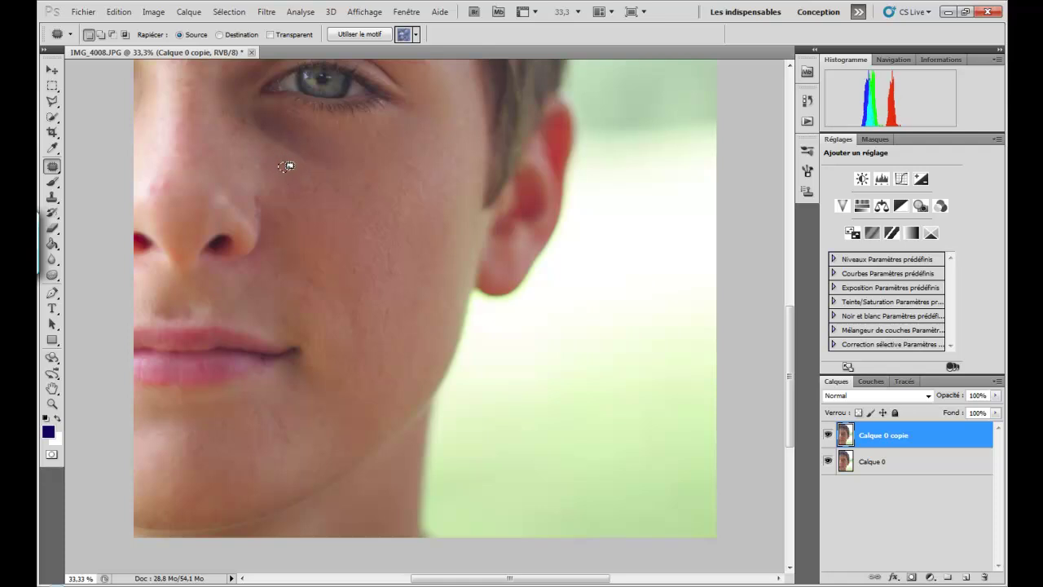
key("ctrl+d")
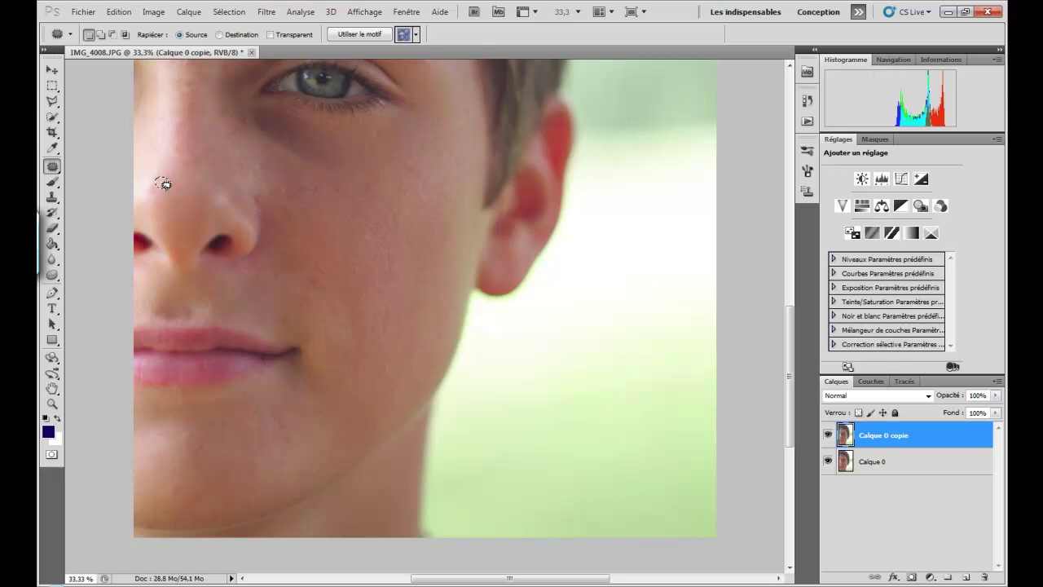
Patch the red spots on the nose and the blemish on the chin with adjacent clean skin
key("ctrl+d")
mouse_move(144, 177)
left_mouse_down()
mouse_move(161, 185)
mouse_move(145, 184)
left_mouse_up()
left_click_drag(145, 183, 168, 213)
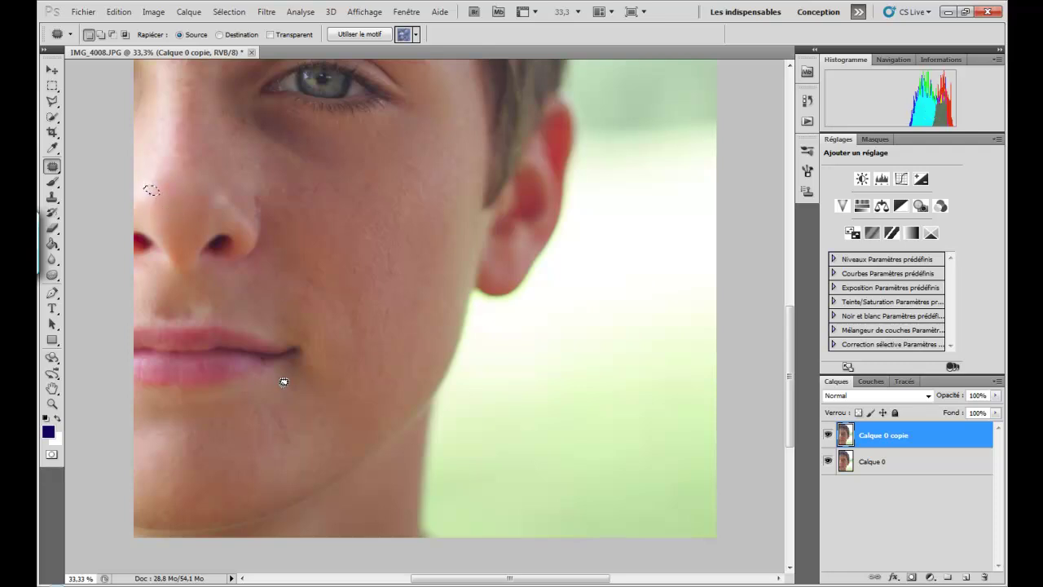
left_click(165, 482)
left_click_drag(165, 485, 171, 486)
left_click_drag(173, 495, 193, 475)
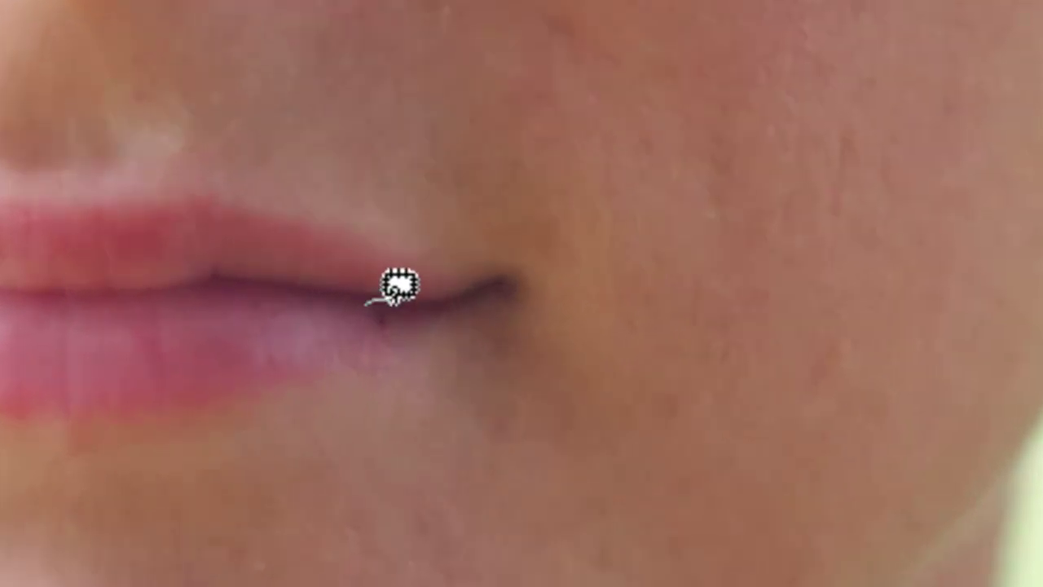
Patch the small dark mark on the lower lip near the corner of the mouth with adjacent lip texture
mouse_move(398, 287)
left_mouse_down()
mouse_move(381, 345)
mouse_move(364, 352)
mouse_move(362, 313)
mouse_move(291, 348)
left_mouse_up()
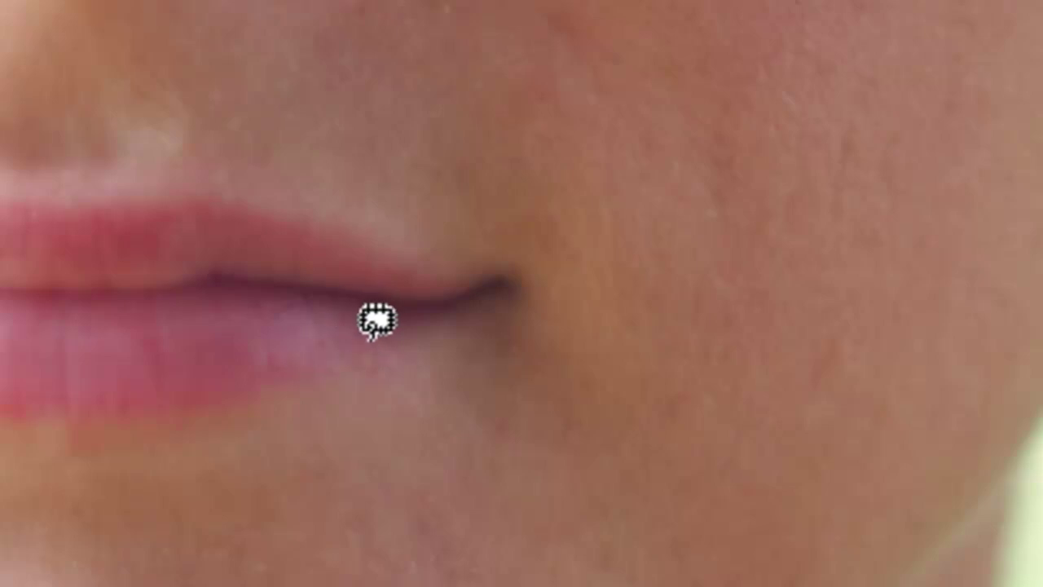
mouse_move(377, 322)
left_mouse_down()
mouse_move(355, 301)
mouse_move(390, 298)
mouse_move(392, 330)
mouse_move(365, 317)
mouse_move(311, 342)
left_mouse_up()
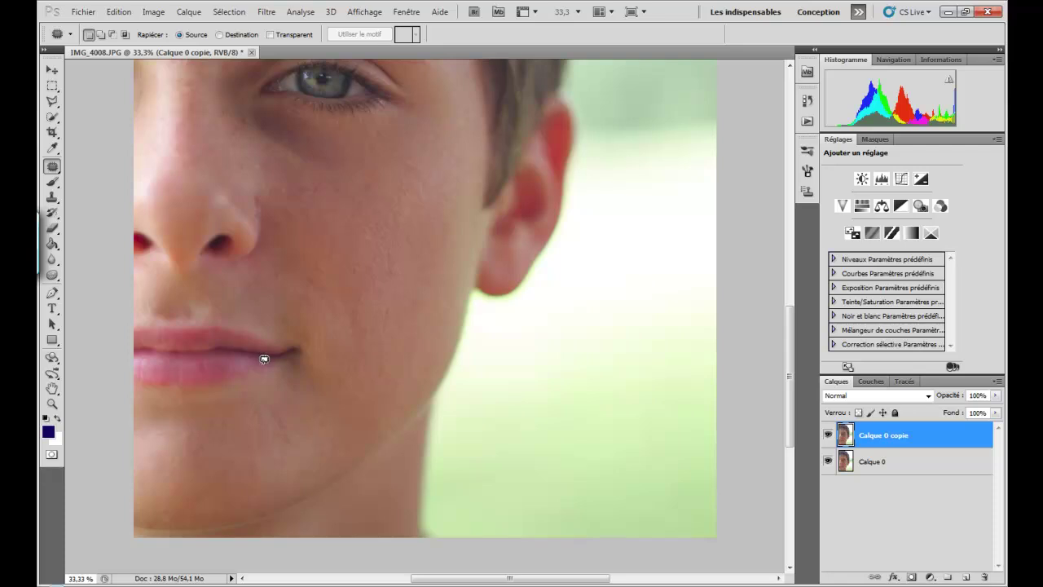
Patch the mark between the nose bridge and inner eye corner and the blemish beside the nostril, and clear the selection
key("ctrl+plus")
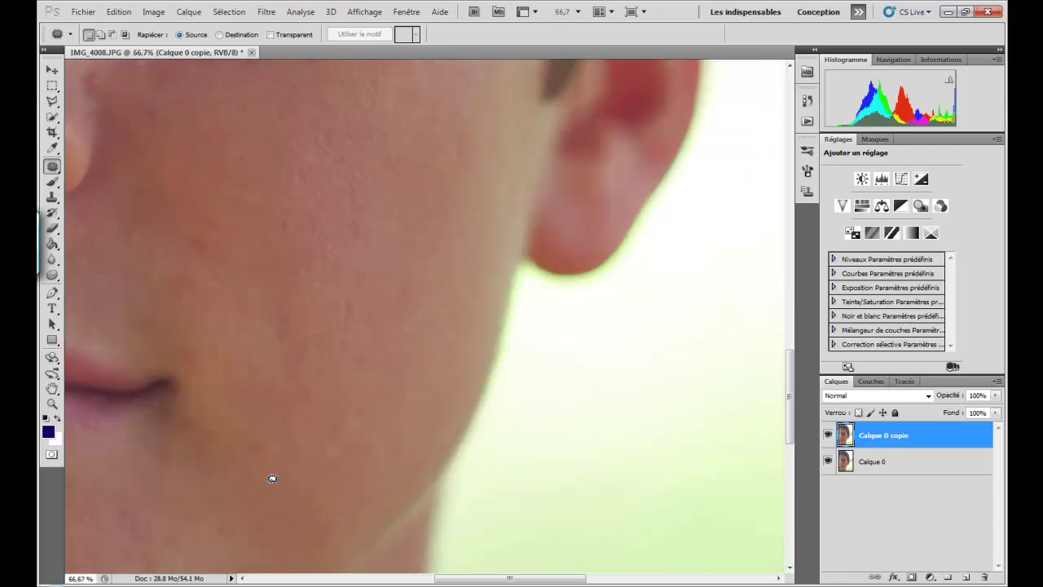
scroll(245, 456, "left", 5)
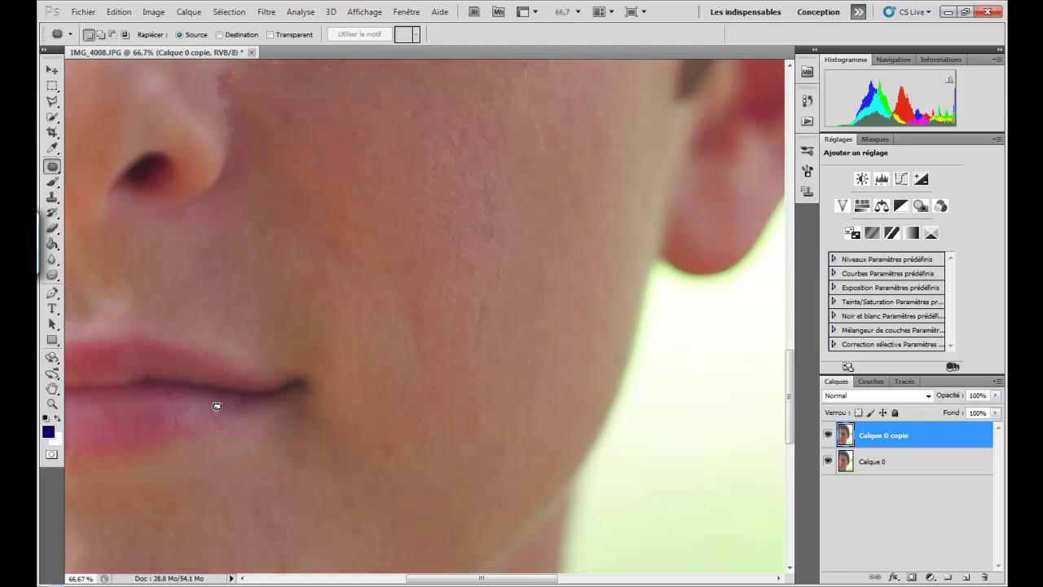
key("ctrl+minus")
key("ctrl+minus")
key("ctrl+minus")
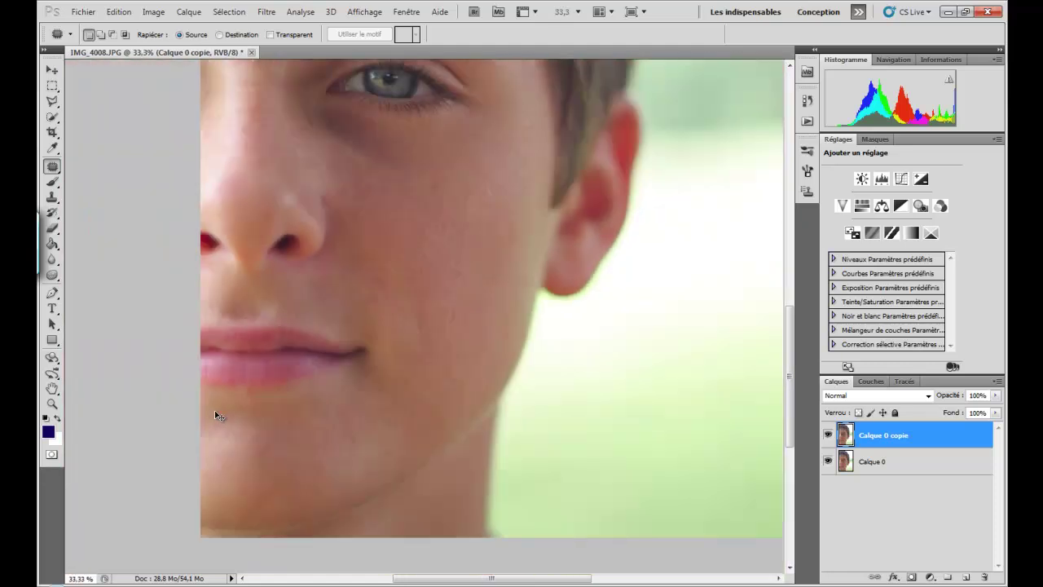
scroll(440, 326, "up", 5)
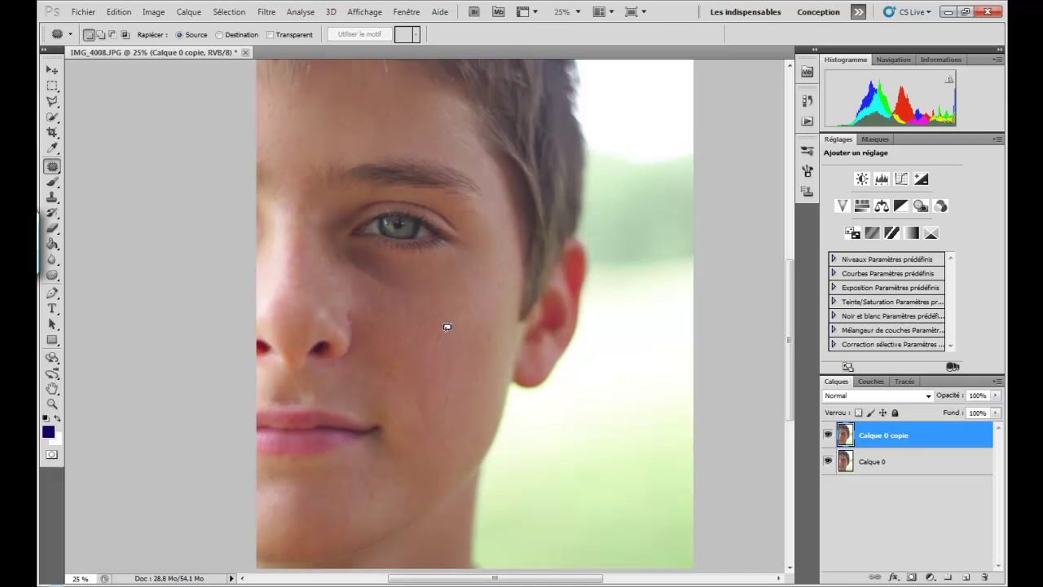
key("ctrl+plus")
key("ctrl+plus")
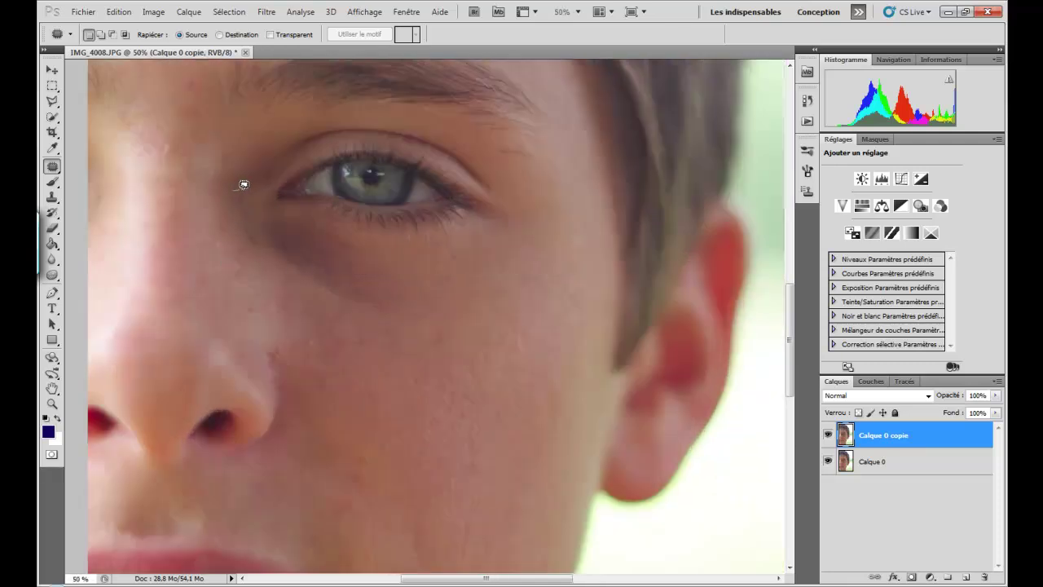
mouse_move(244, 184)
left_mouse_down()
mouse_move(204, 208)
mouse_move(259, 234)
mouse_move(240, 238)
mouse_move(239, 226)
mouse_move(283, 243)
mouse_move(260, 240)
mouse_move(219, 220)
left_mouse_up()
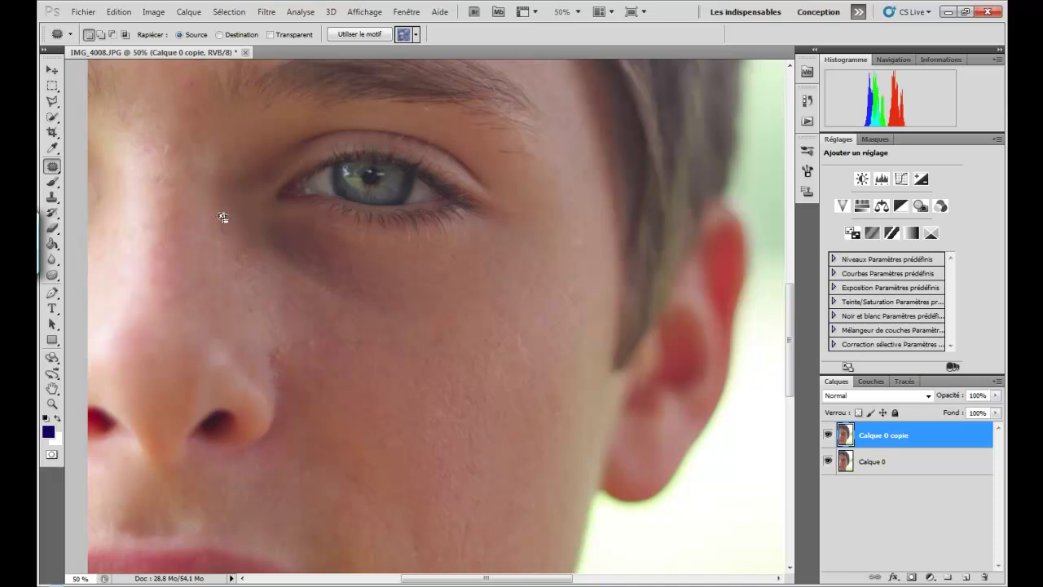
left_click(272, 335)
mouse_move(291, 350)
left_mouse_down()
mouse_move(272, 364)
mouse_move(268, 344)
mouse_move(286, 350)
mouse_move(300, 332)
left_mouse_up()
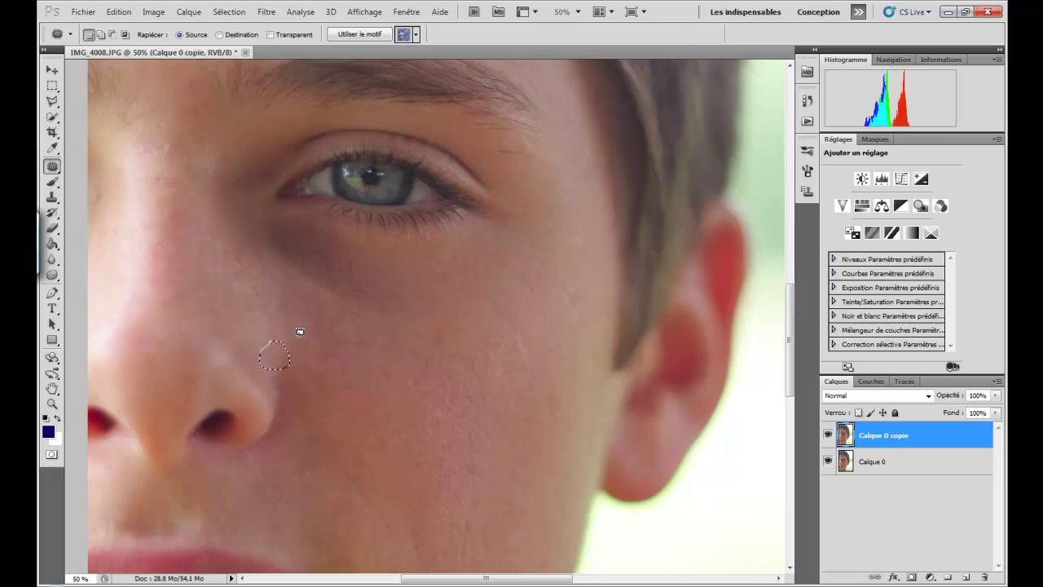
left_click(524, 301)
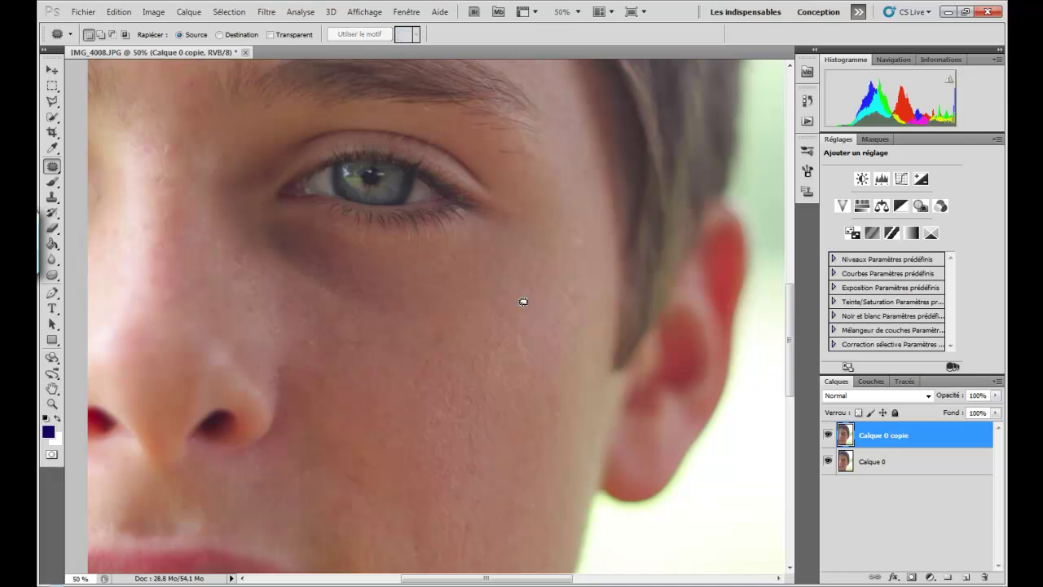
Compare the retouched face with the original by toggling the visibility of the Calque 0 copie layer, leaving it visible
key("ctrl+minus")
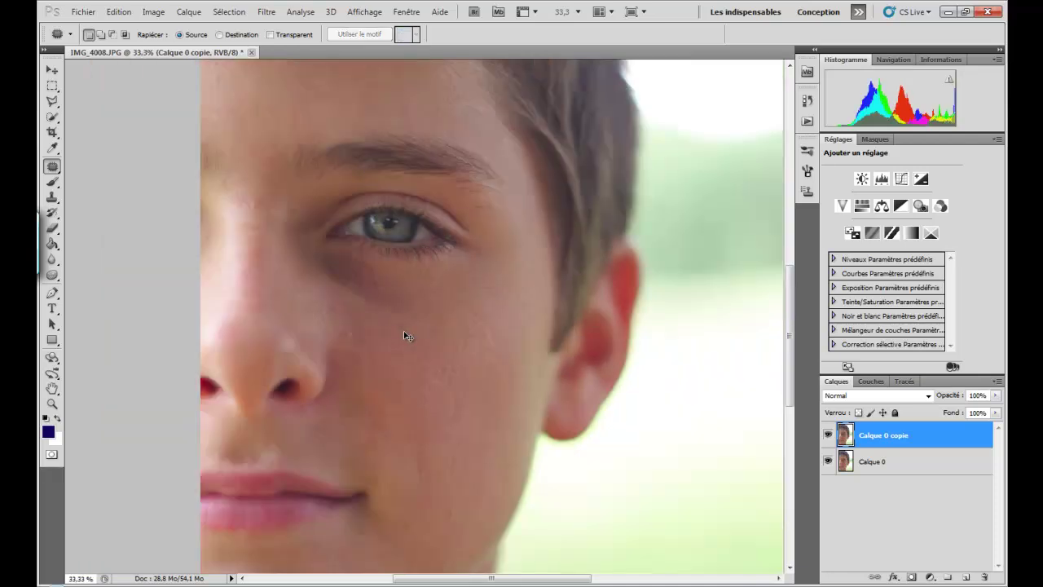
key("ctrl+minus")
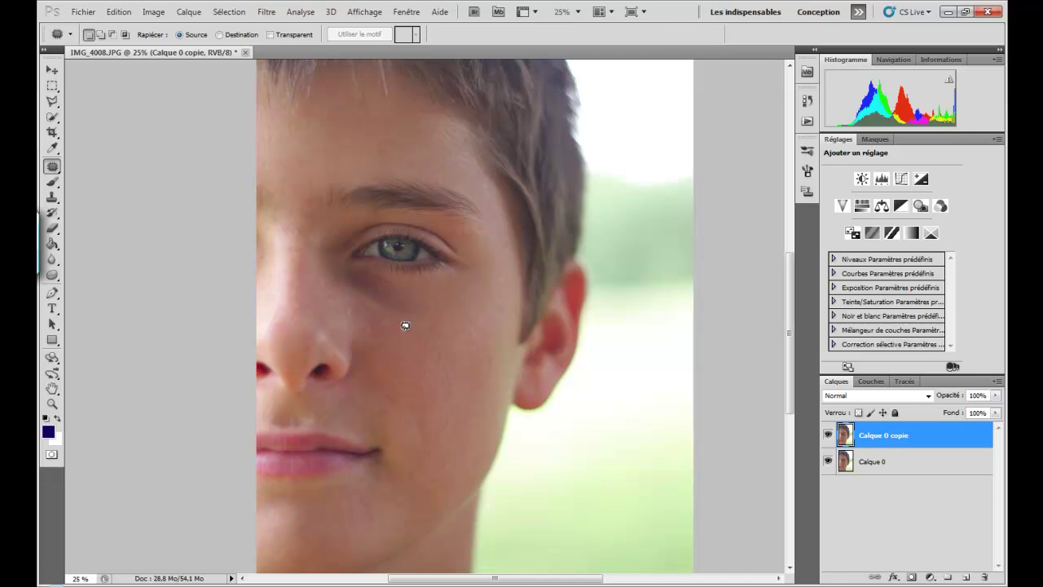
mouse_move(790, 311)
left_mouse_down()
mouse_move(791, 295)
mouse_move(794, 320)
left_mouse_up()
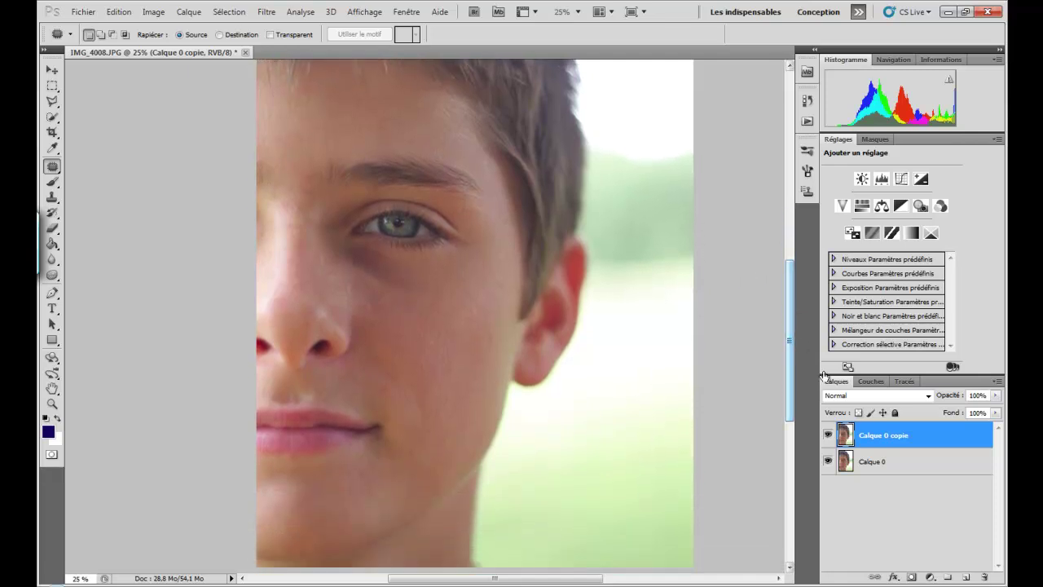
left_click(828, 437)
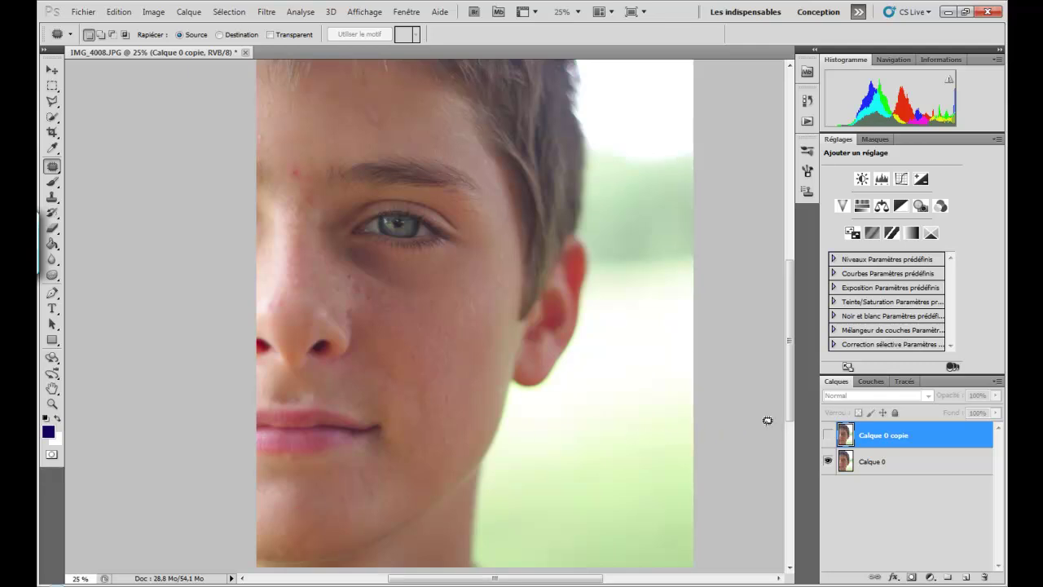
left_click(828, 435)
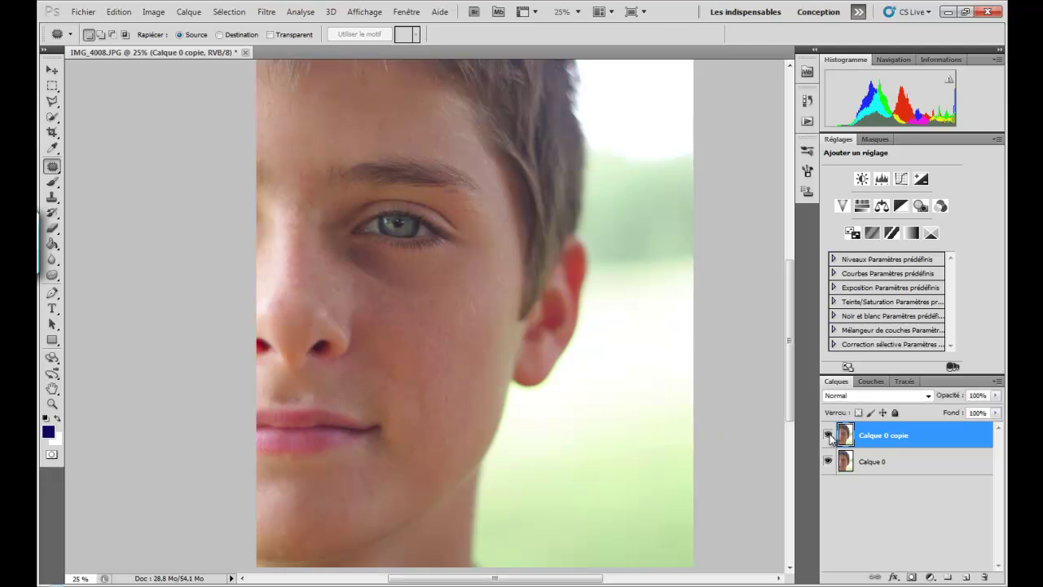
left_click(828, 435)
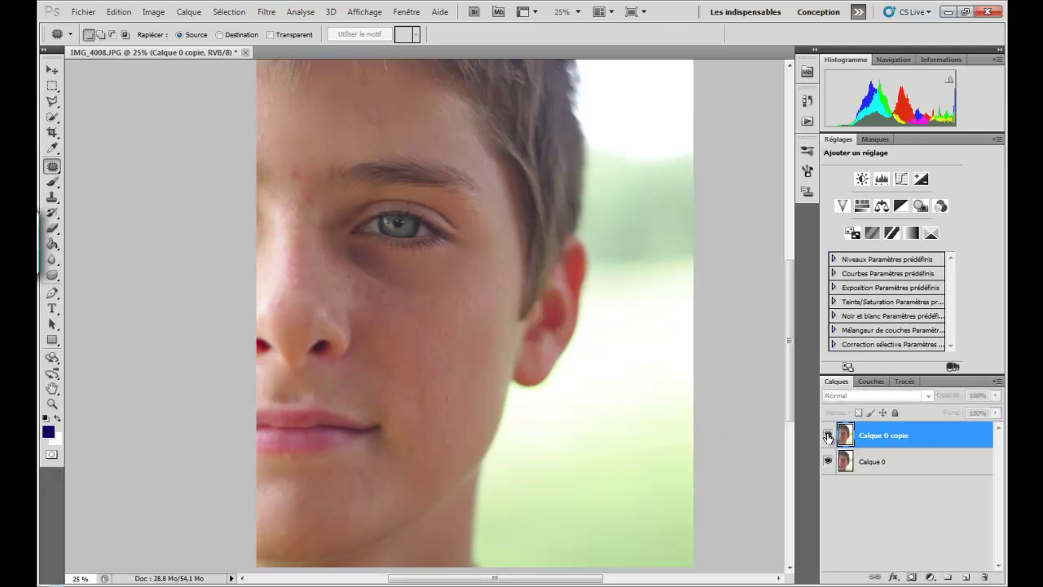
left_click(828, 435)
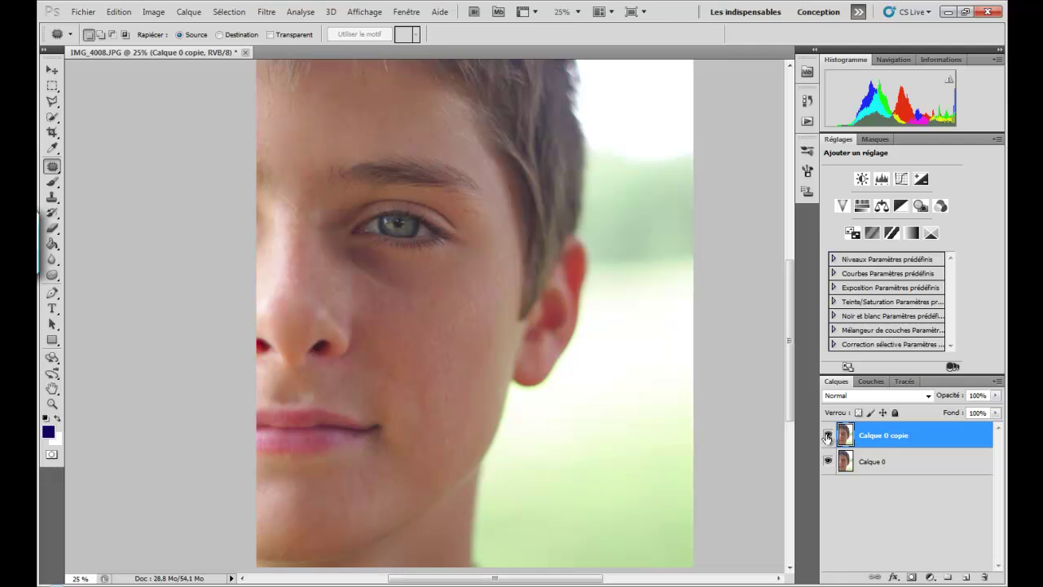
left_click(827, 435)
left_click(827, 436)
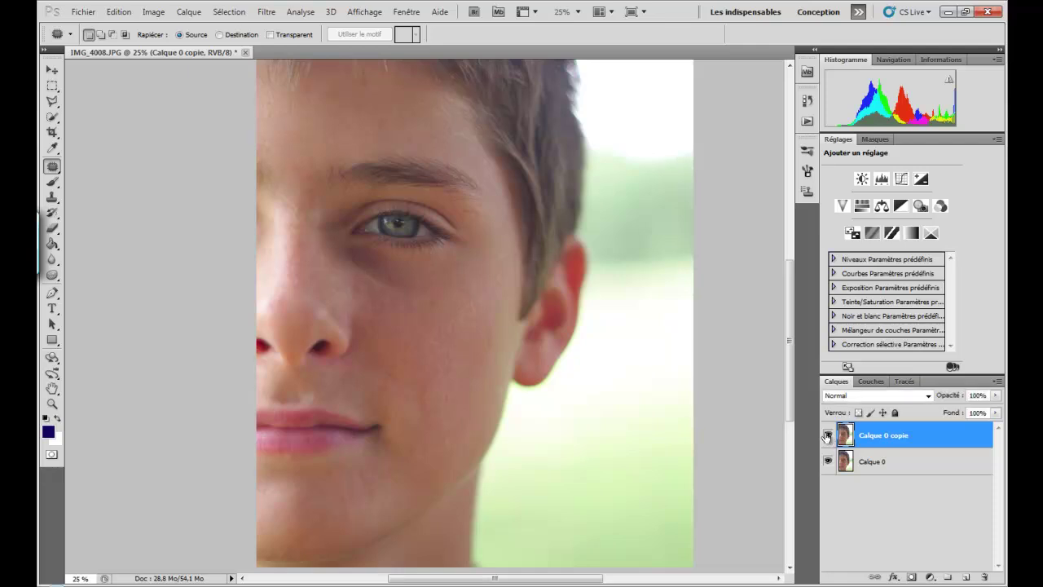
left_click(827, 436)
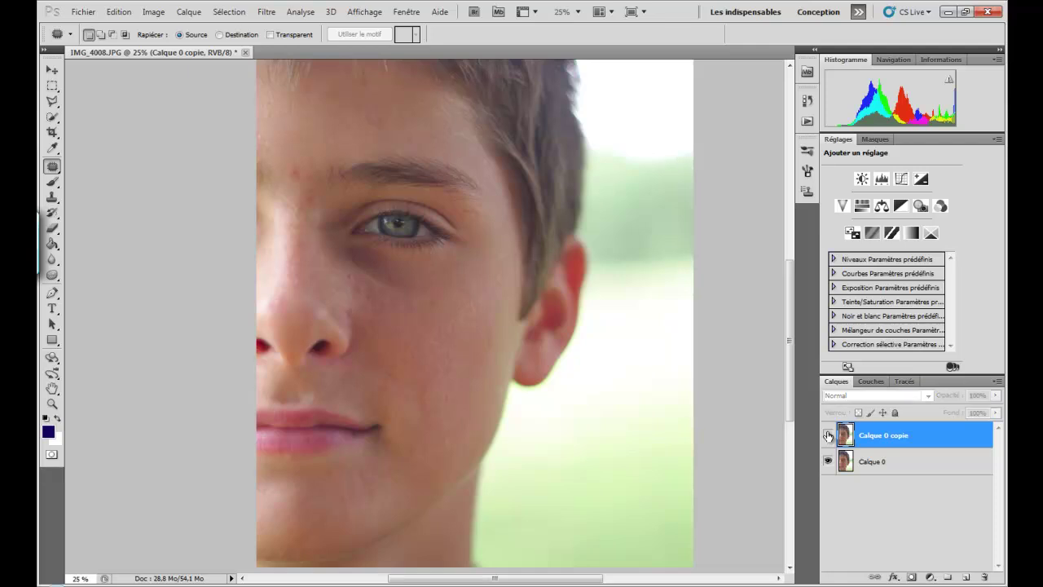
left_click(827, 437)
left_click(828, 436)
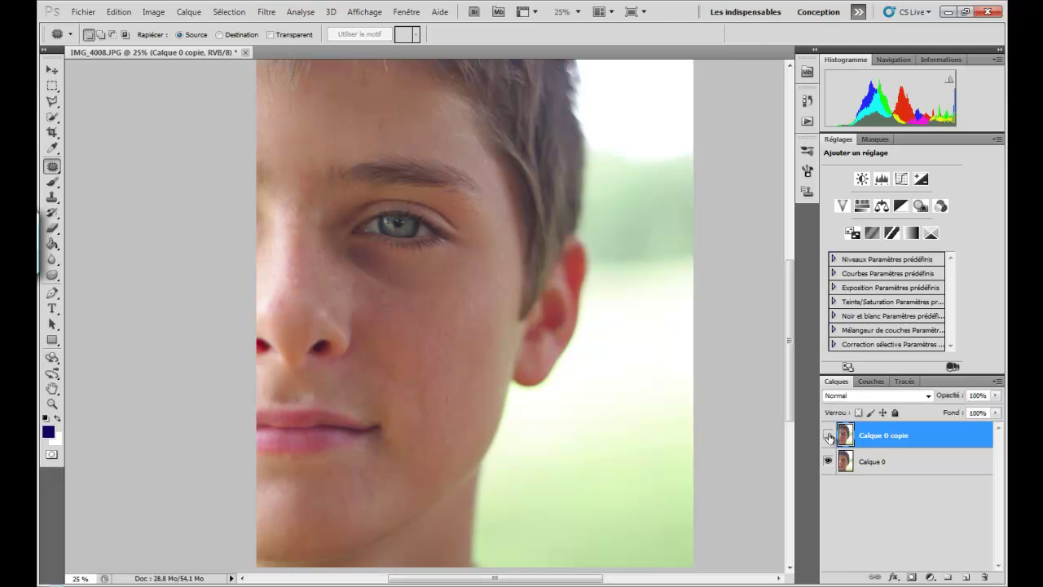
left_click(828, 436)
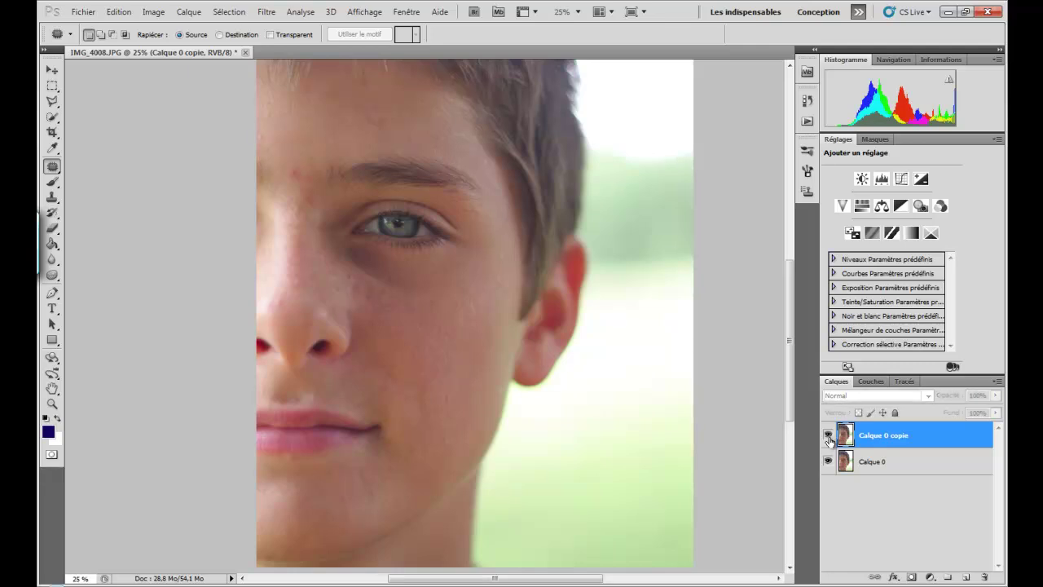
left_click(828, 437)
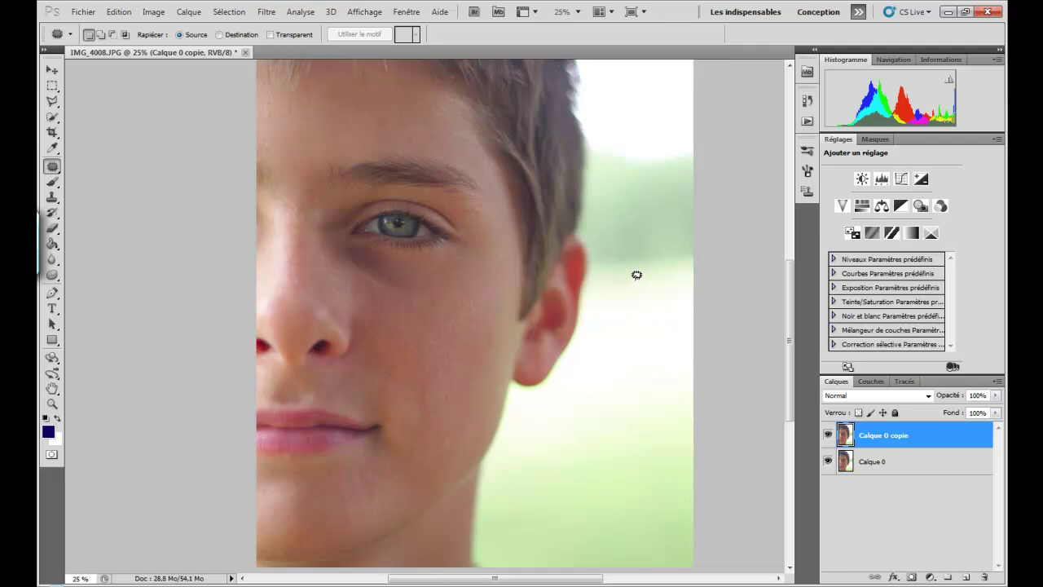